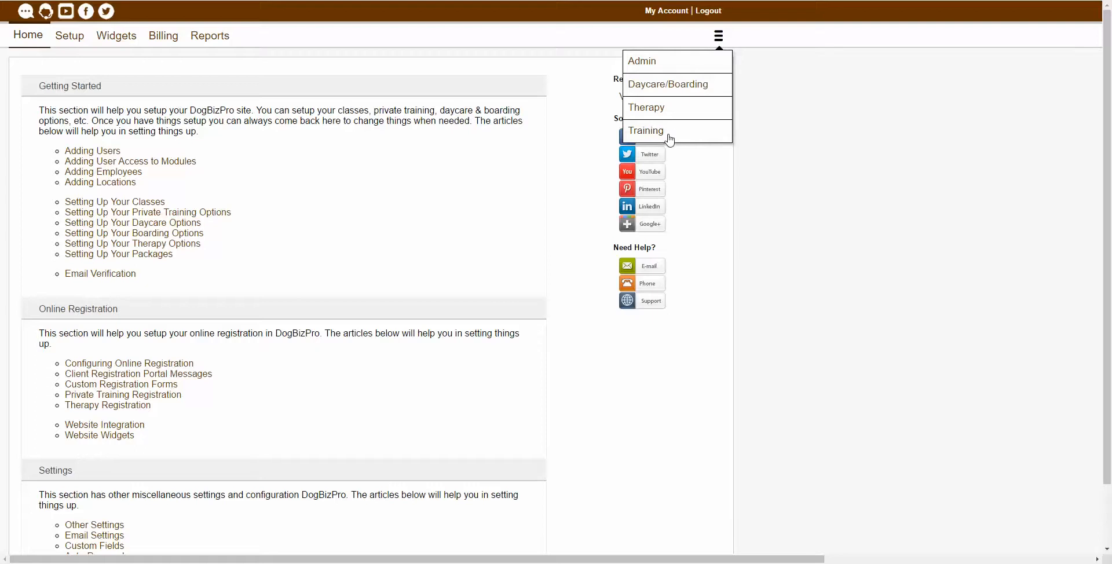
# - Switch to the Training module and open its calendar
pyautogui.click(677, 132)
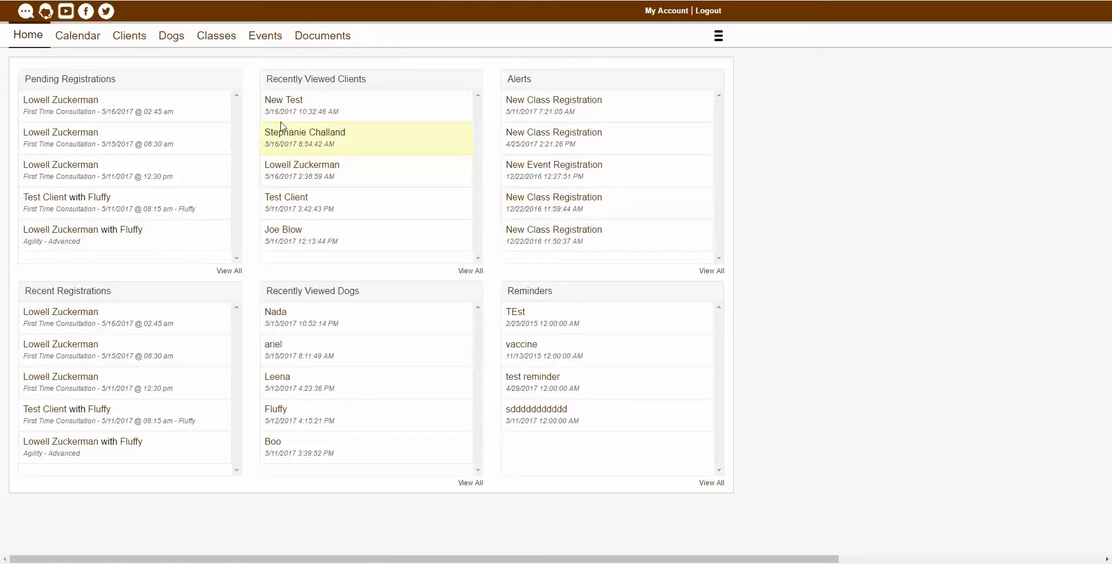
pyautogui.click(85, 38)
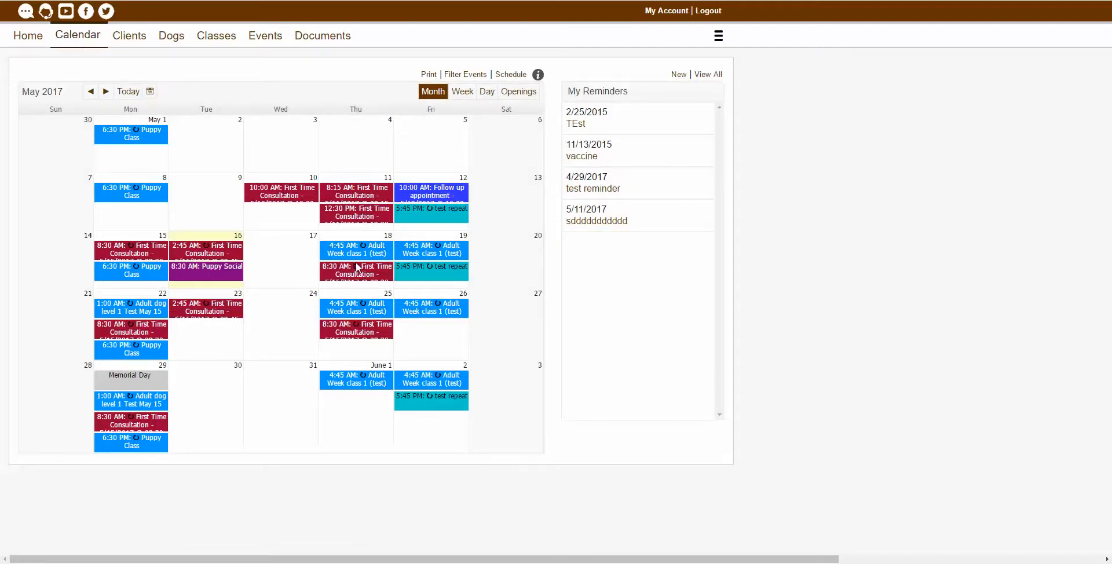
pyautogui.click(282, 242)
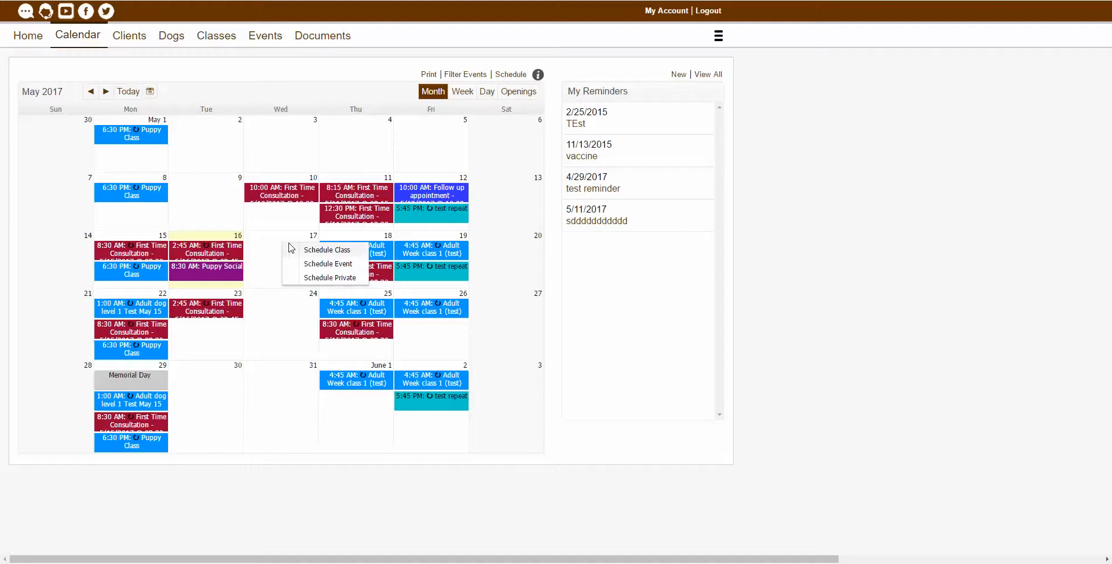
pyautogui.click(342, 254)
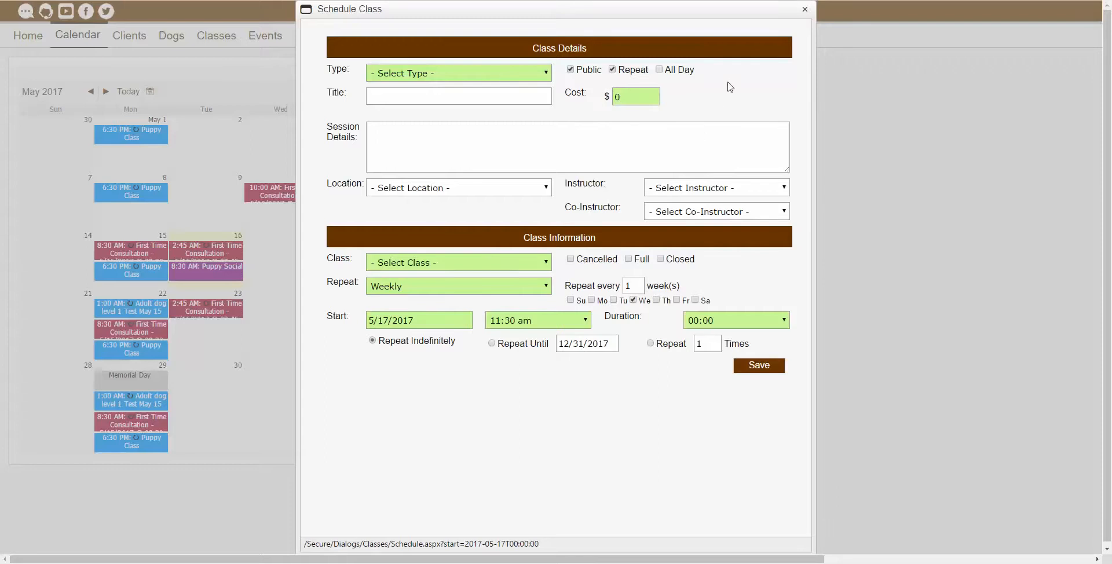
pyautogui.click(804, 8)
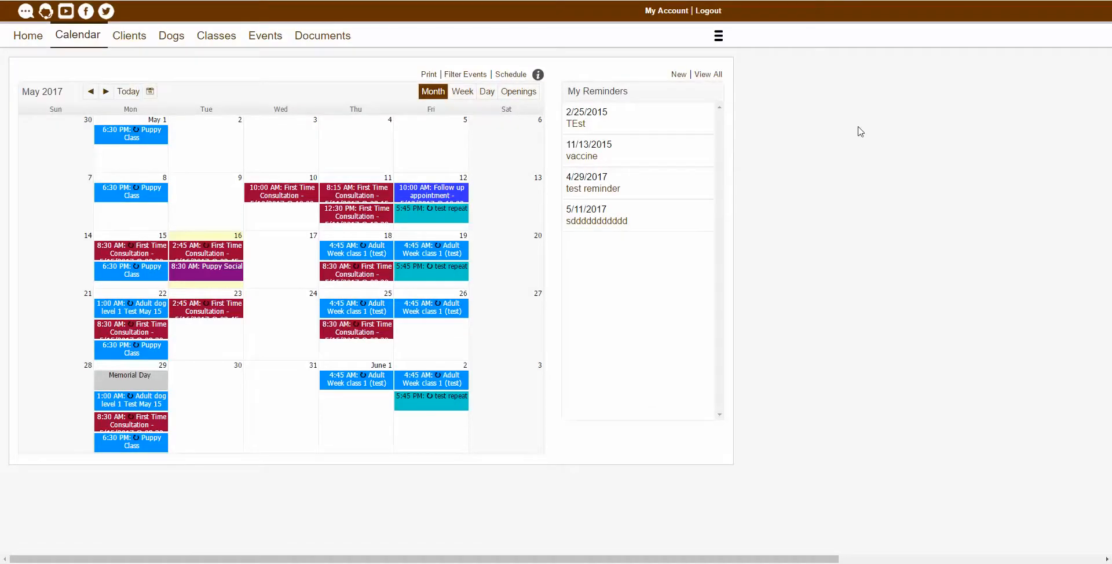
# - Start scheduling a new class from the calendar and set its type to Class
pyautogui.click(521, 78)
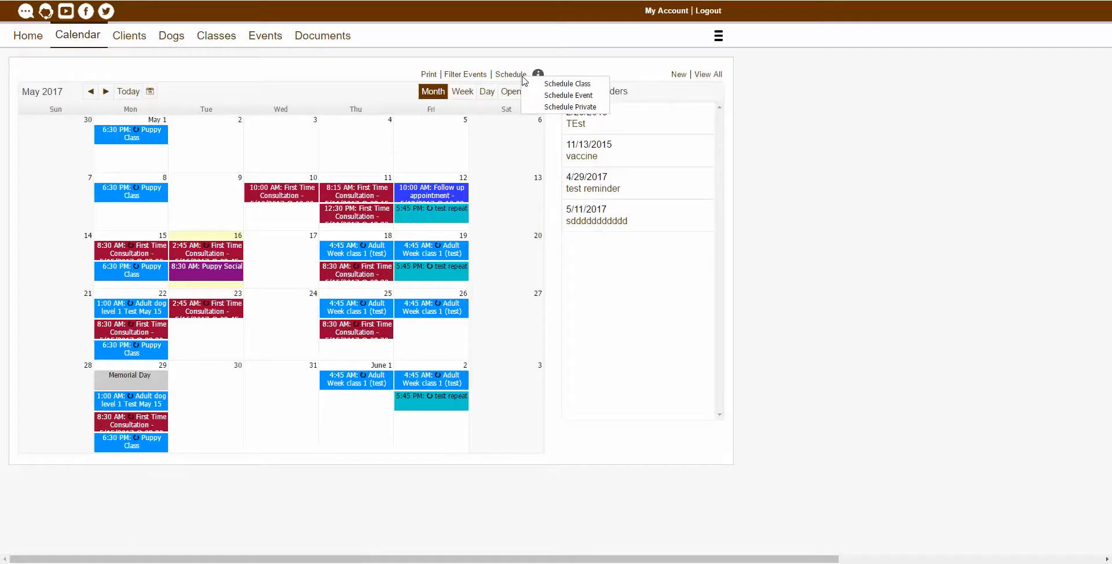
pyautogui.click(575, 84)
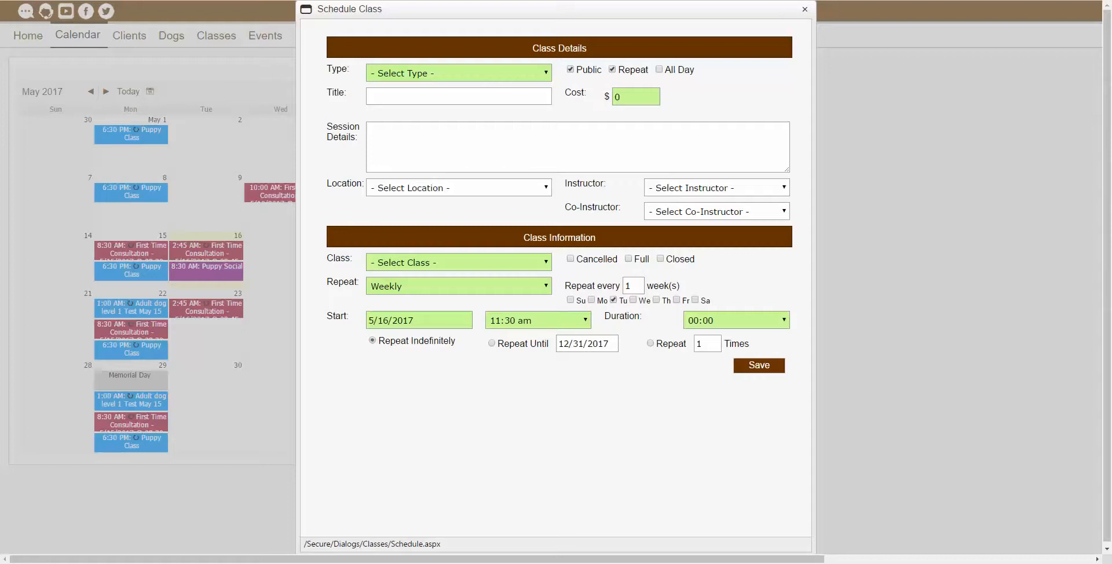
pyautogui.click(490, 74)
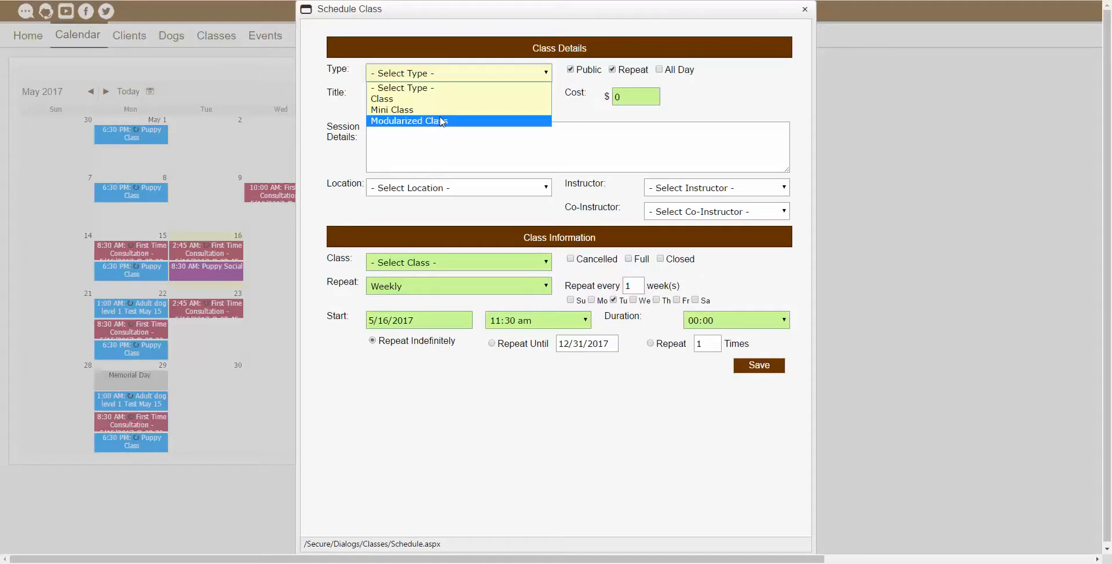
pyautogui.click(986, 112)
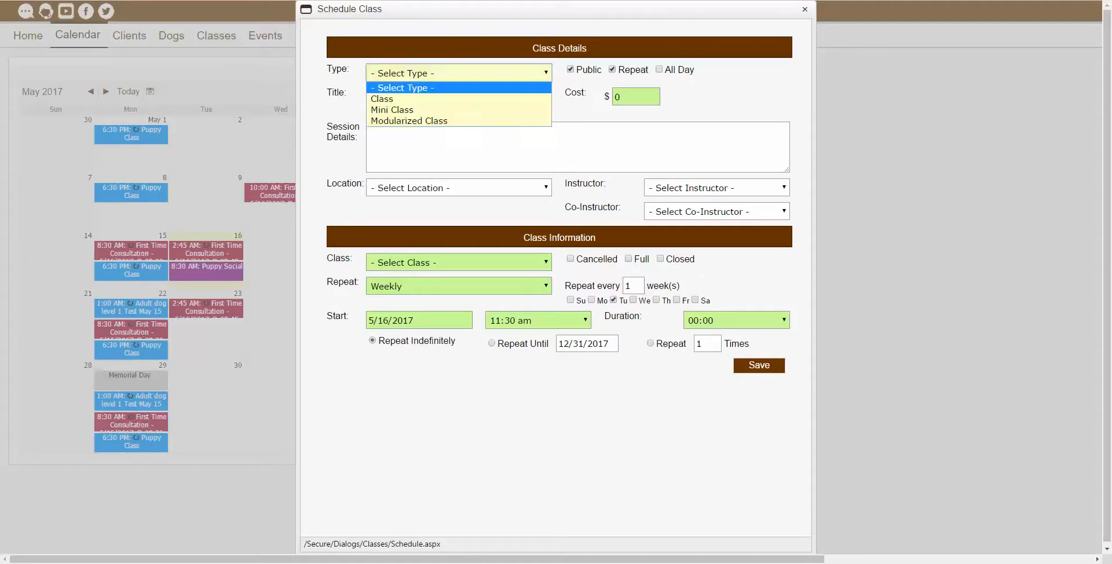
pyautogui.click(527, 77)
pyautogui.click(452, 99)
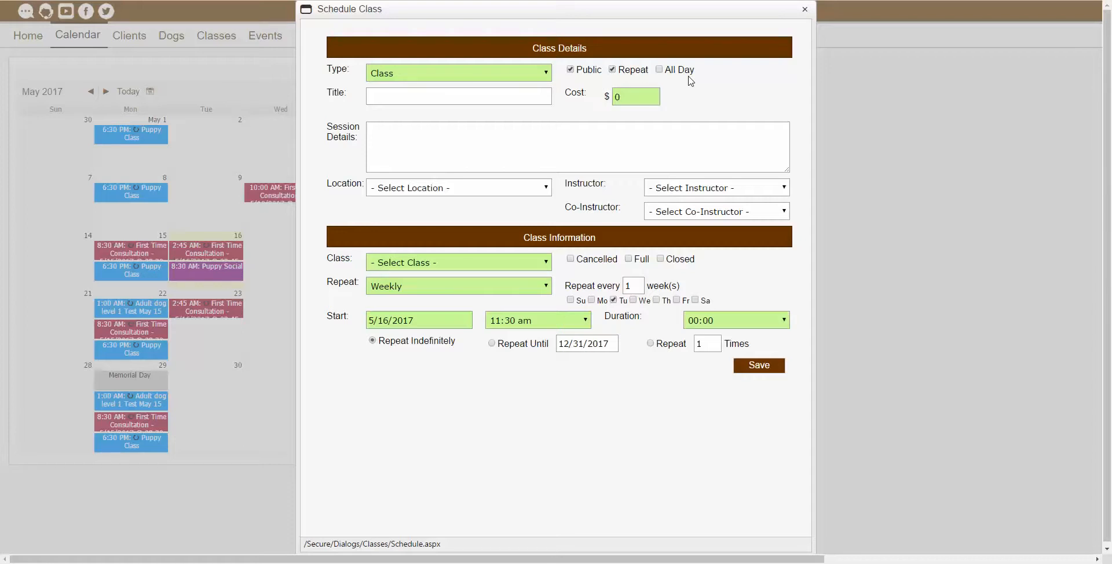
# - Leave the session marked Public and choose Class A as the class to schedule
pyautogui.click(572, 71)
pyautogui.click(571, 70)
pyautogui.click(455, 262)
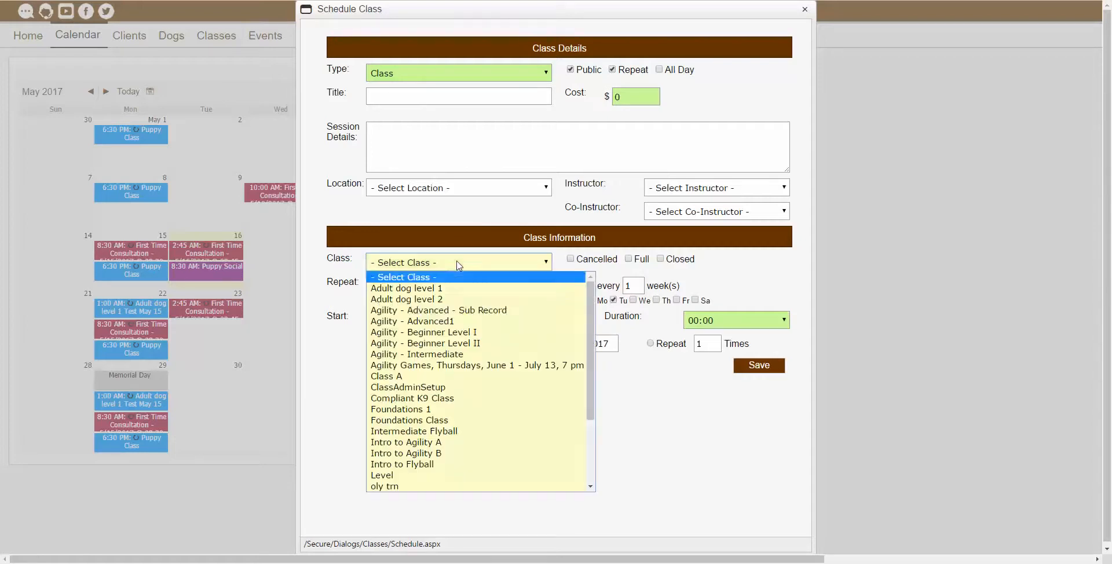
pyautogui.click(440, 376)
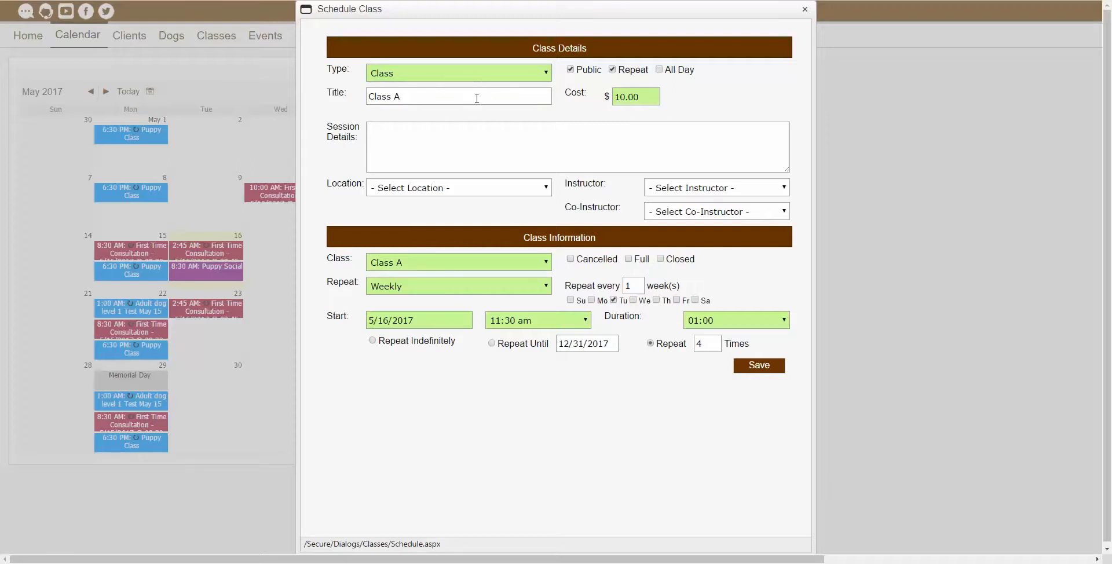
# - Change the session title to Class A1 and set its cost to $100.00
pyautogui.click(429, 99)
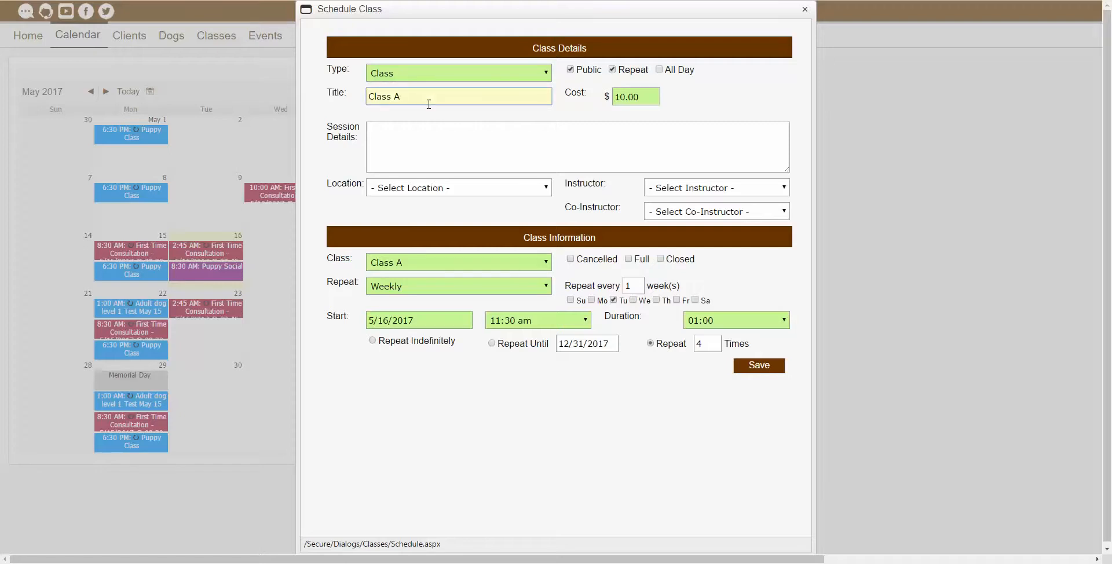
pyautogui.write('1')
pyautogui.click(646, 136)
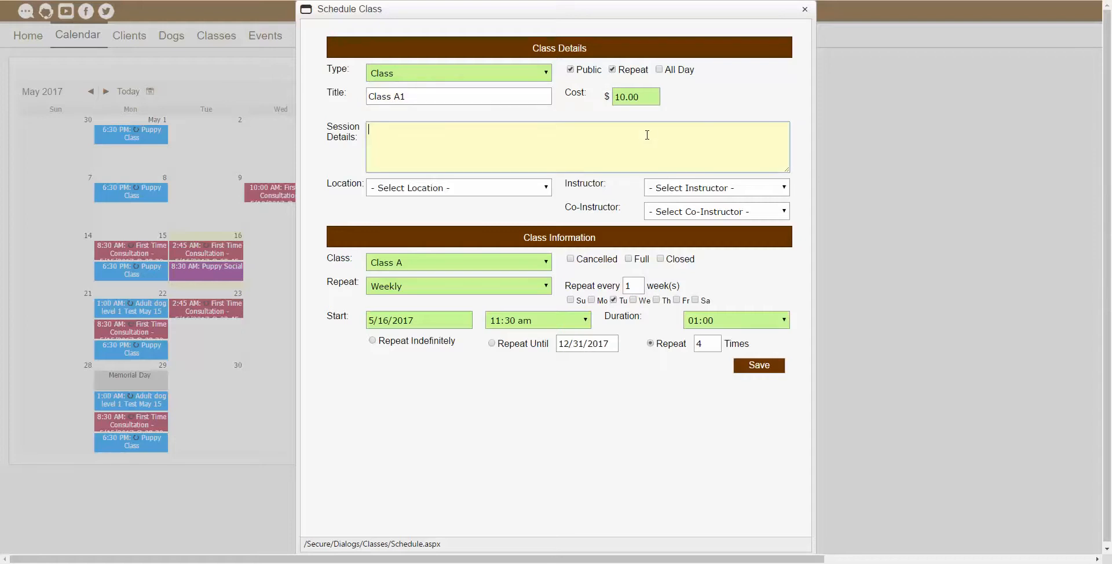
pyautogui.click(622, 97)
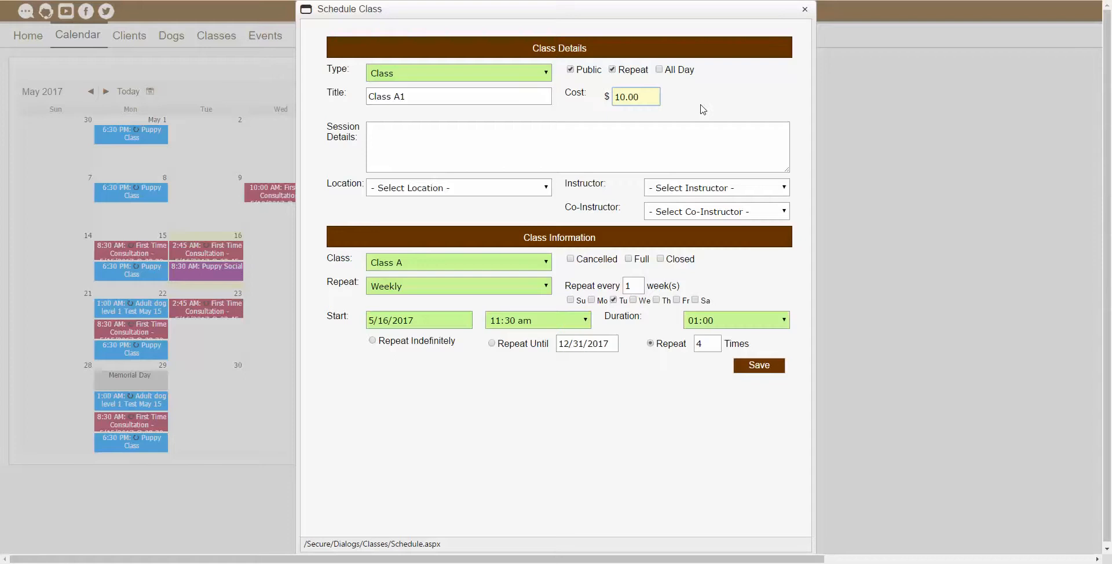
pyautogui.write('0')
pyautogui.click(696, 117)
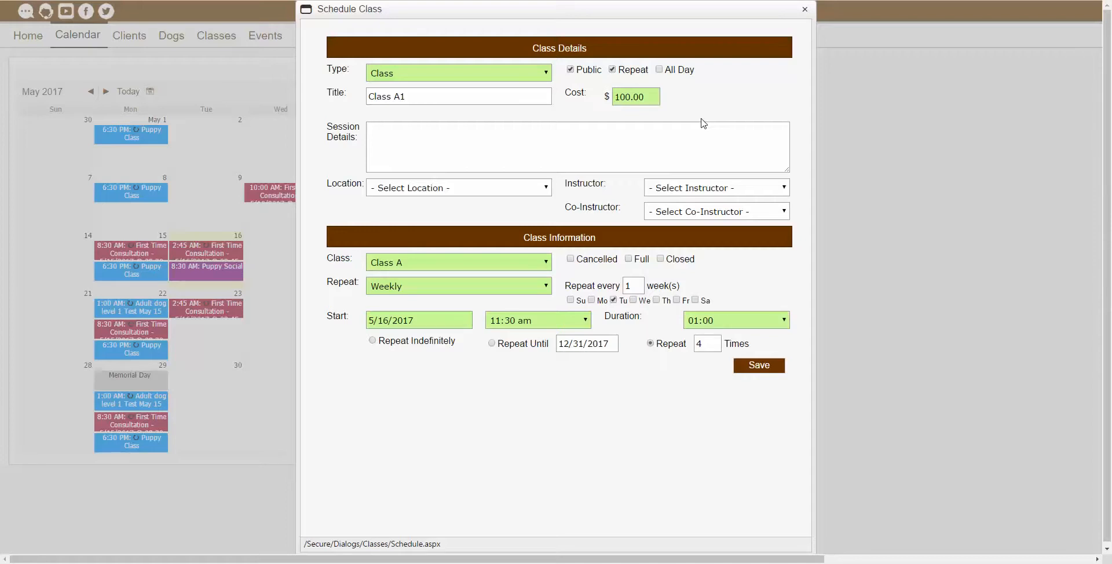
# - Enter "test" as the session details of the class
pyautogui.click(696, 135)
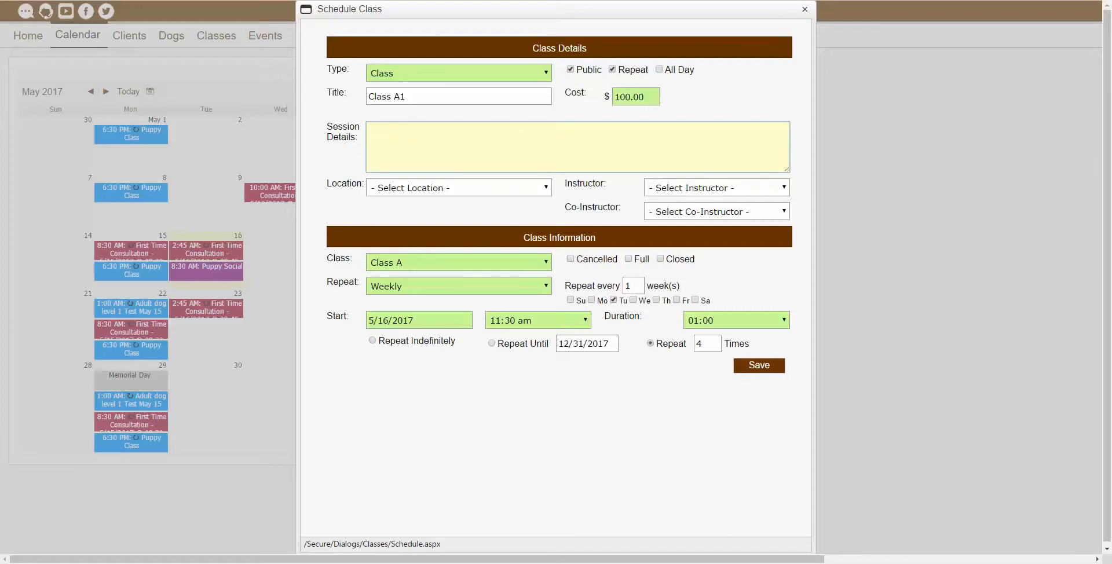
pyautogui.click(657, 147)
pyautogui.write('test')
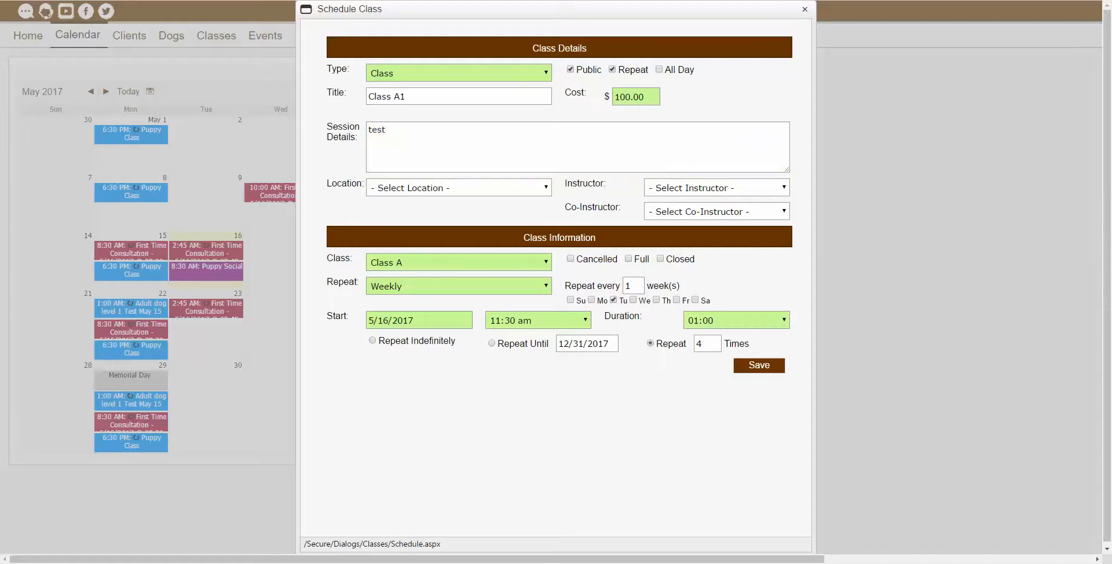
# - Set the class location to Auditorium and the instructor to test employee
pyautogui.click(509, 189)
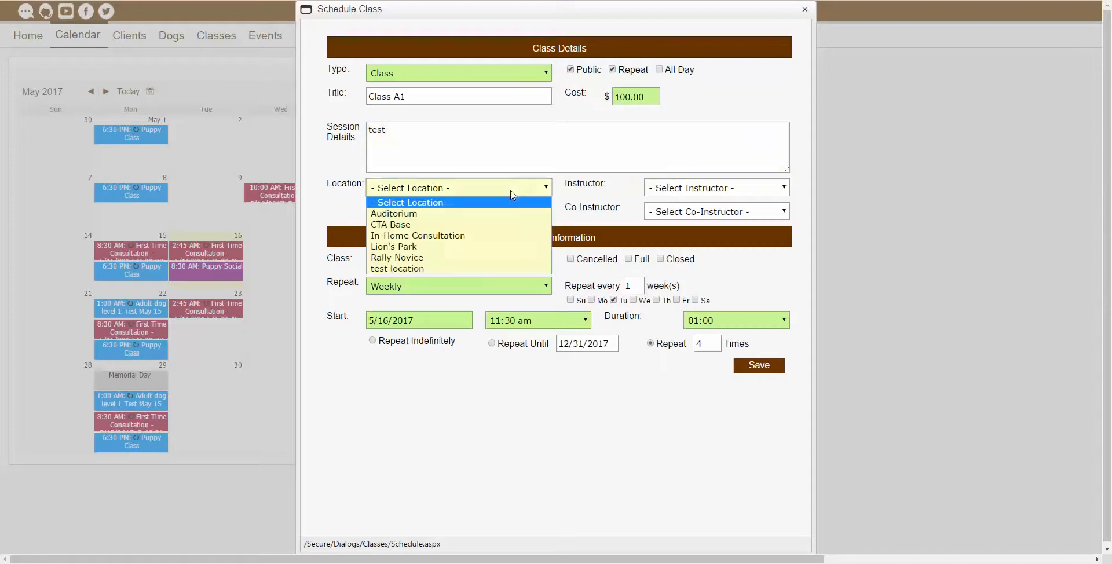
pyautogui.click(490, 217)
pyautogui.click(690, 191)
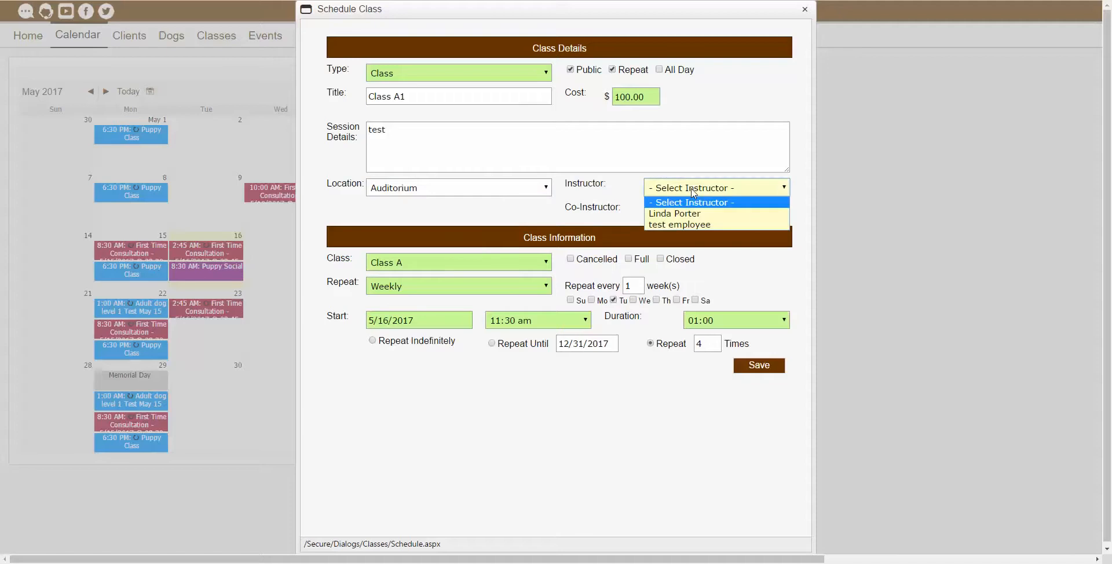
pyautogui.click(700, 227)
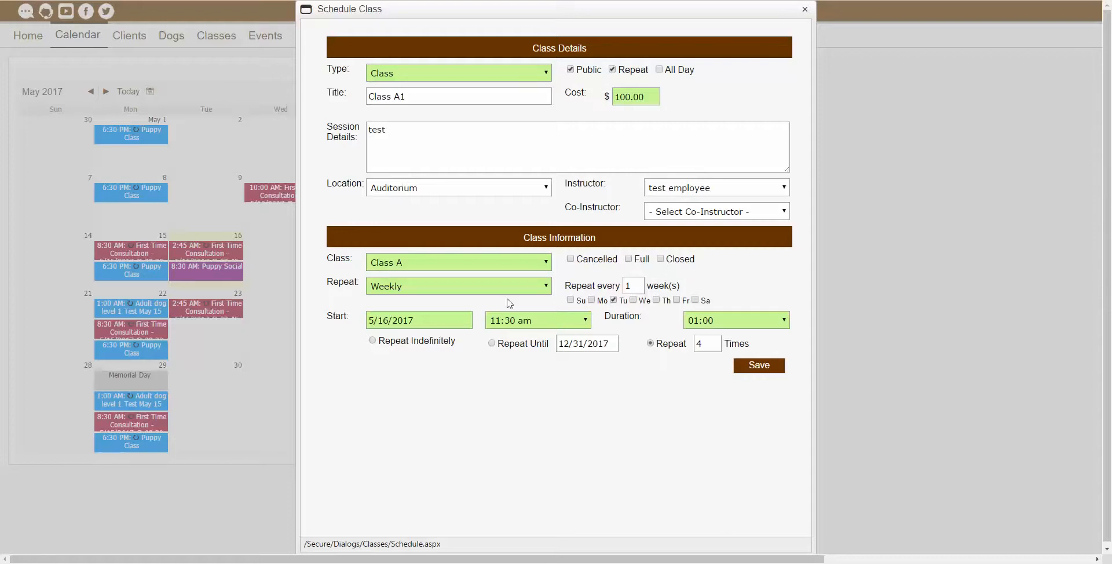
# - Look through the repeat frequencies and try a 2-week interval before restoring it to 1 week
pyautogui.click(421, 296)
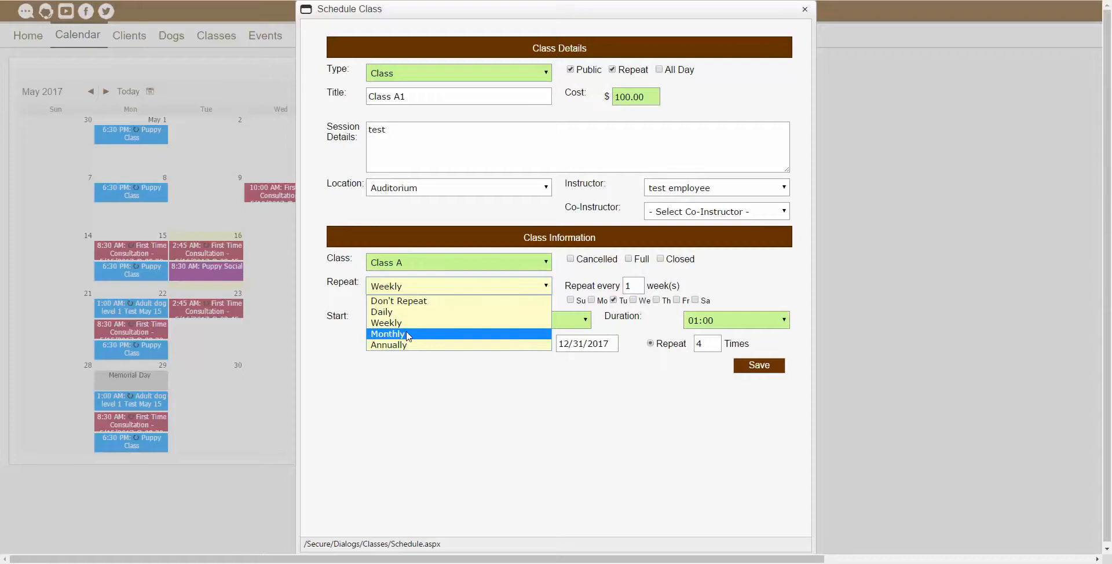
pyautogui.click(409, 293)
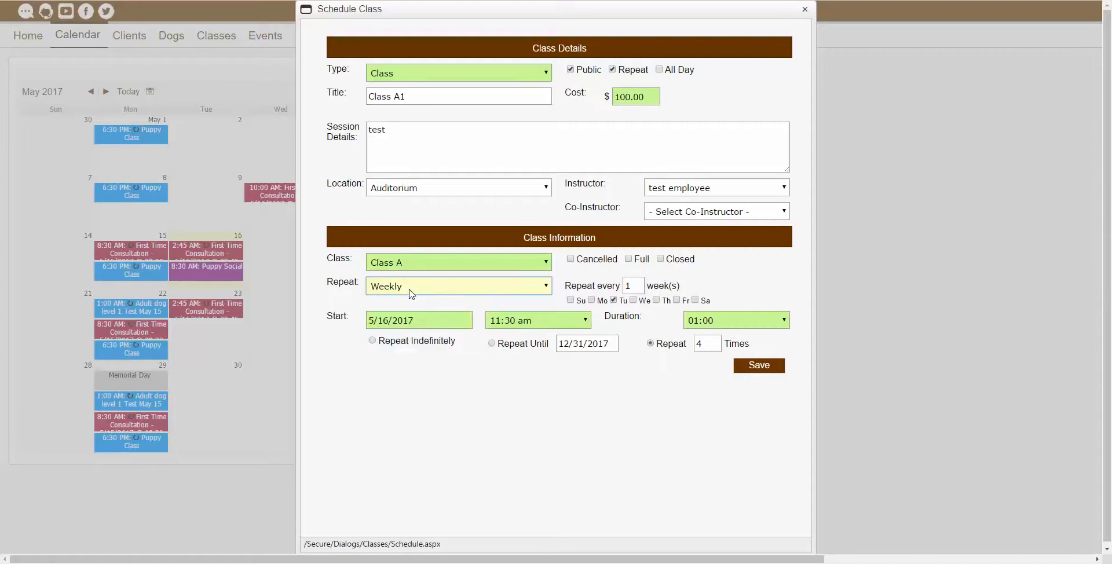
pyautogui.click(637, 285)
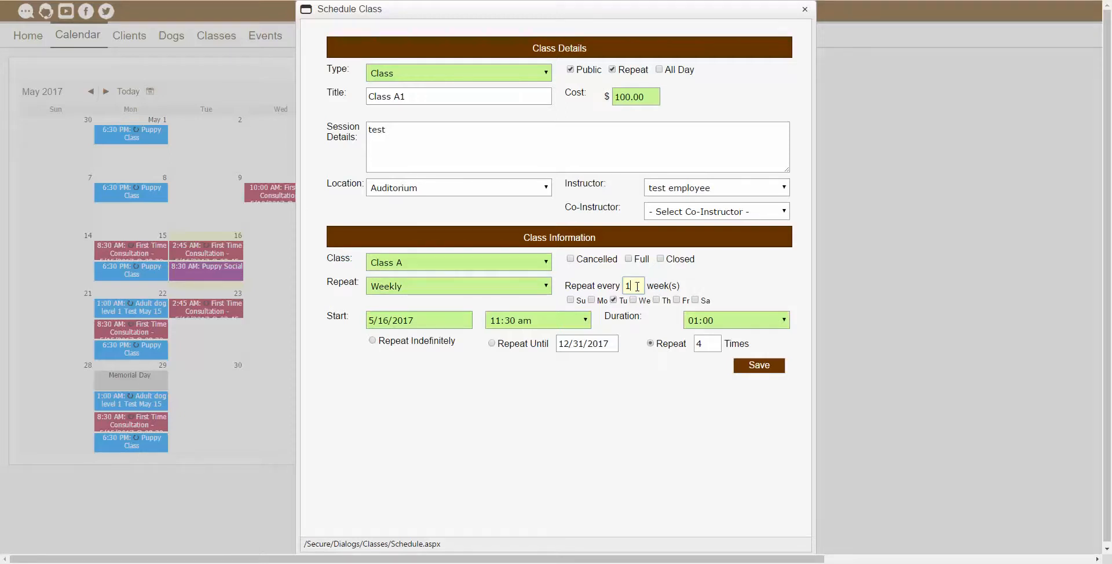
pyautogui.press('BackSpace')
pyautogui.write('2')
pyautogui.press('BackSpace')
pyautogui.write('1')
# - Examine the start date, start time and duration choices for the class
pyautogui.click(396, 321)
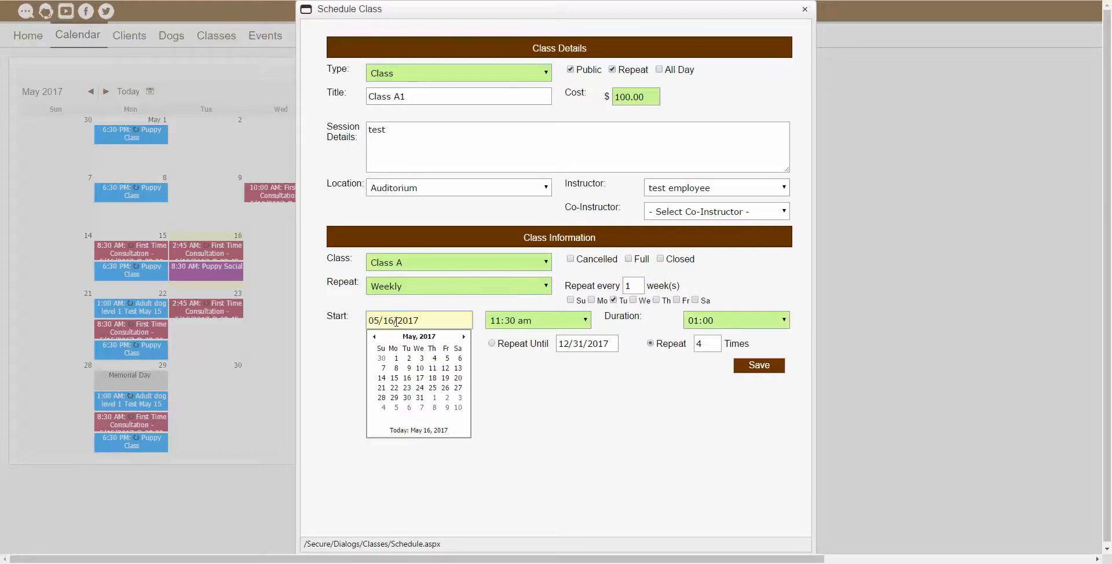
pyautogui.click(517, 321)
pyautogui.click(517, 321)
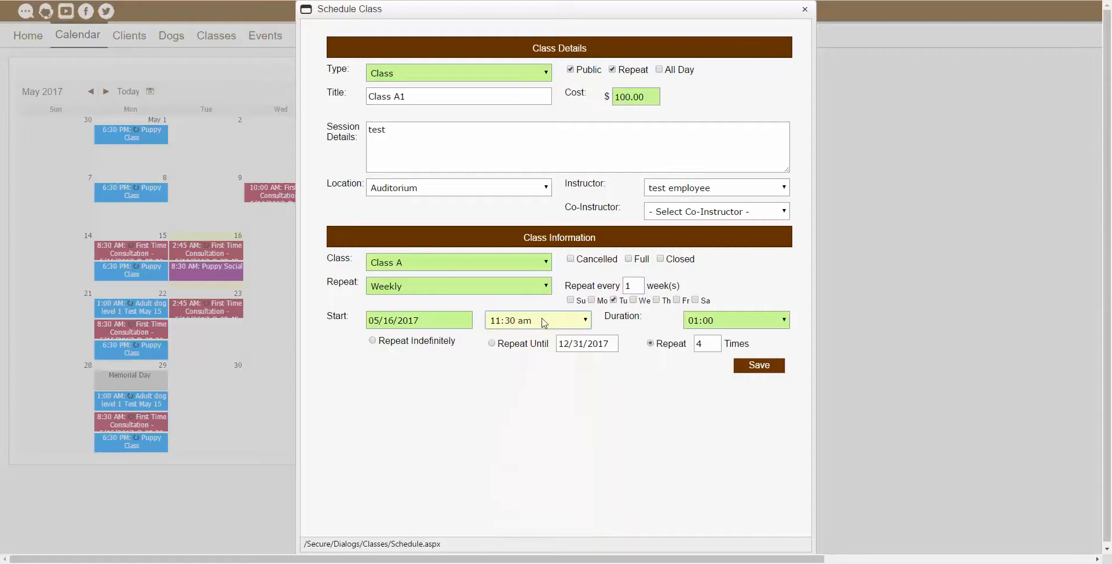
pyautogui.click(697, 321)
pyautogui.click(697, 322)
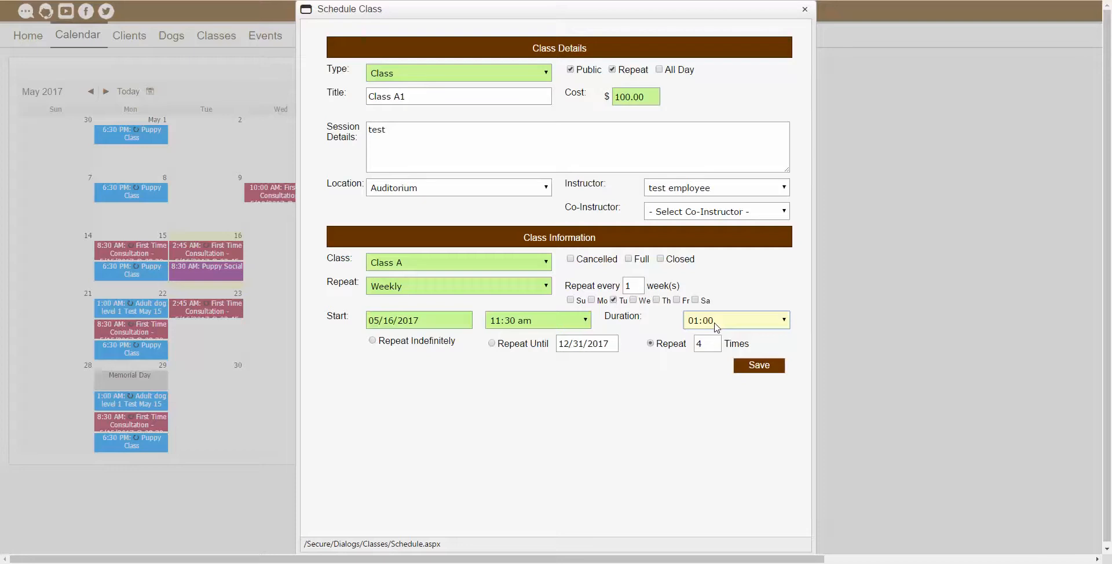
pyautogui.click(717, 324)
pyautogui.click(718, 323)
pyautogui.click(807, 318)
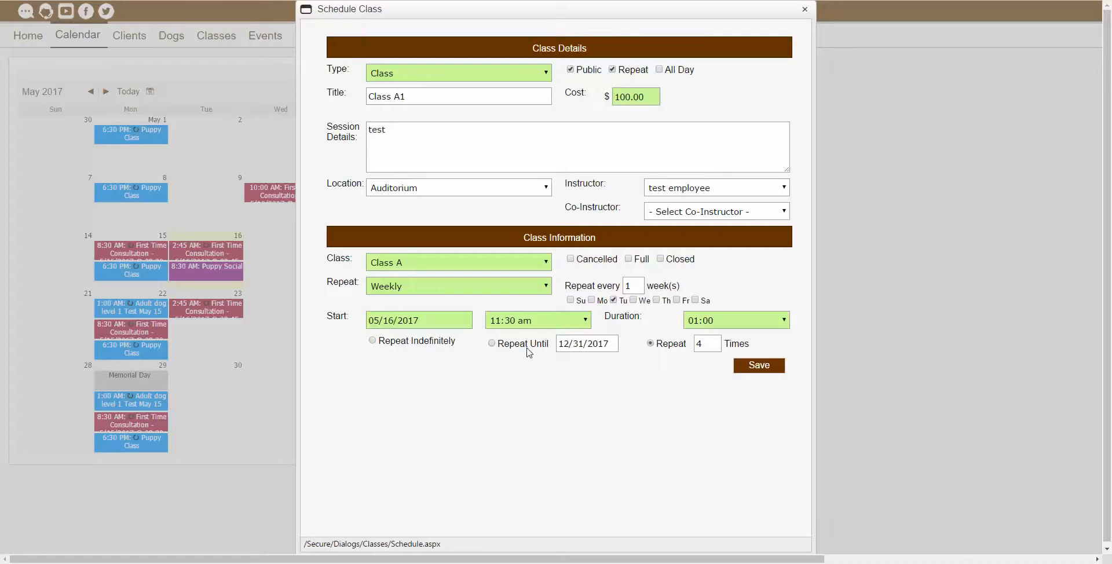
# - Set the Repeat Until date to 12/08/2017, leave the class repeating 4 times, and save the schedule
pyautogui.click(588, 343)
pyautogui.click(631, 391)
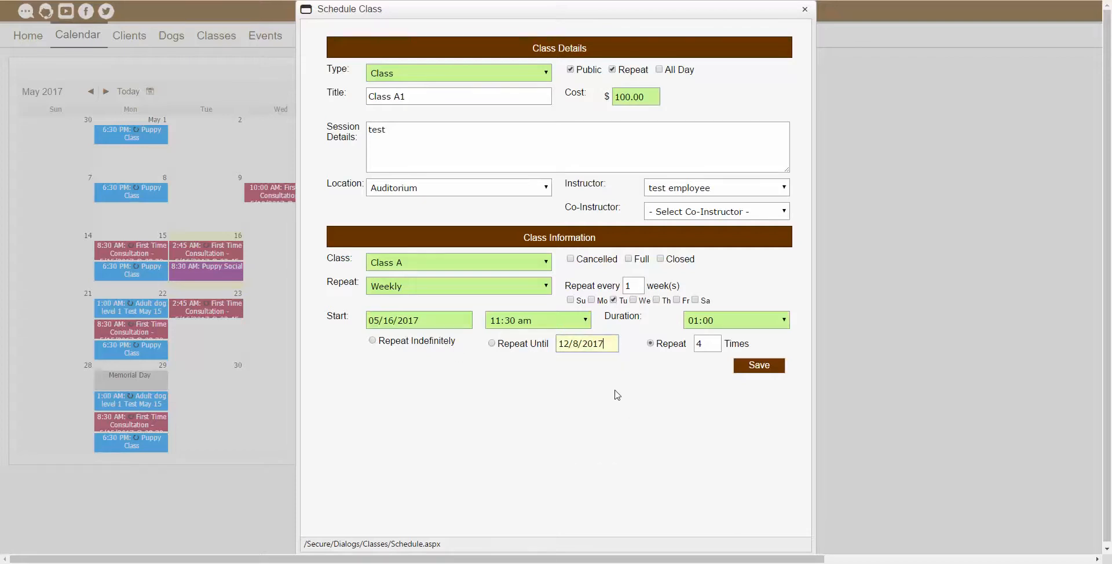
pyautogui.click(705, 349)
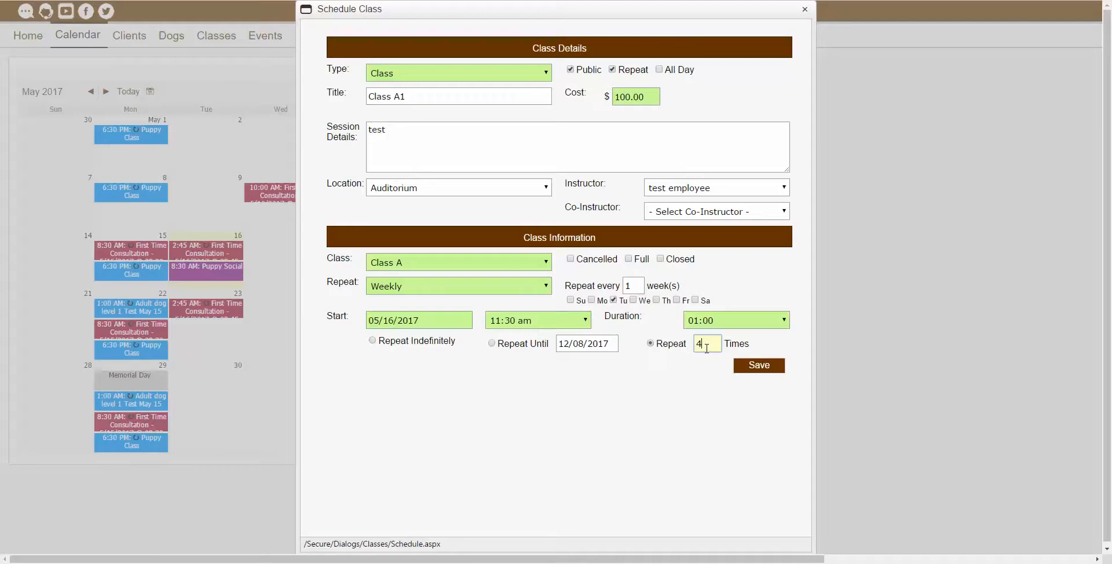
pyautogui.click(665, 413)
pyautogui.click(757, 365)
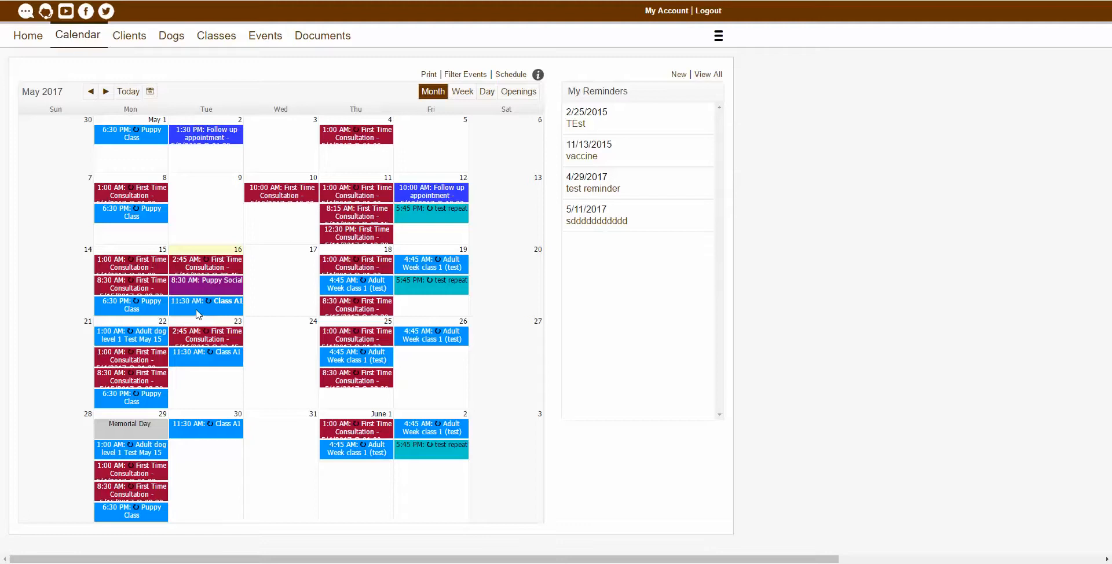
# - Go to the class page of the Class A1 session on May 23
pyautogui.moveTo(199, 314)
pyautogui.rightClick(226, 360)
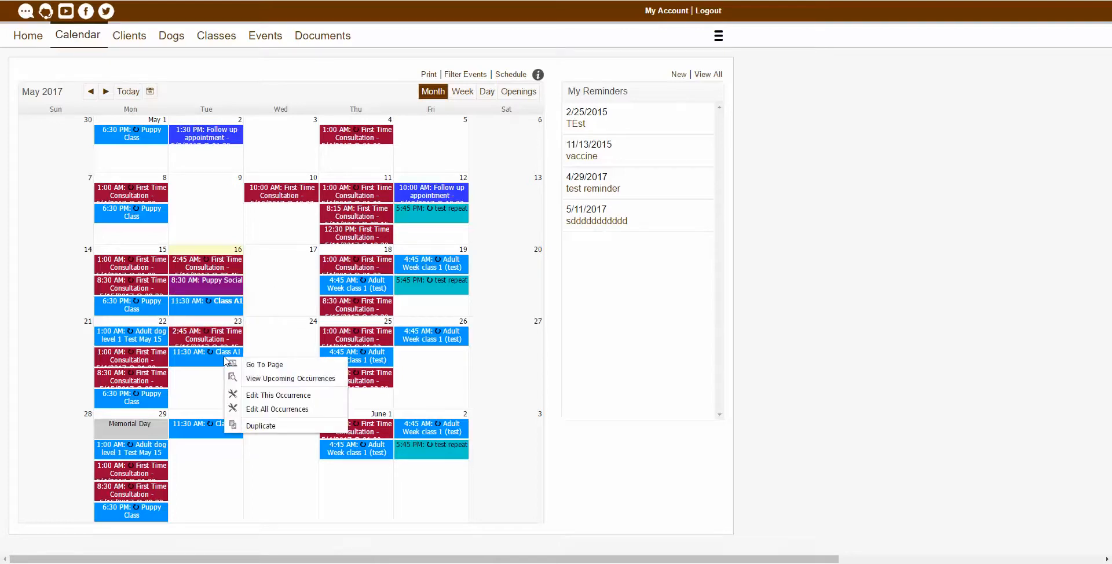
pyautogui.click(275, 364)
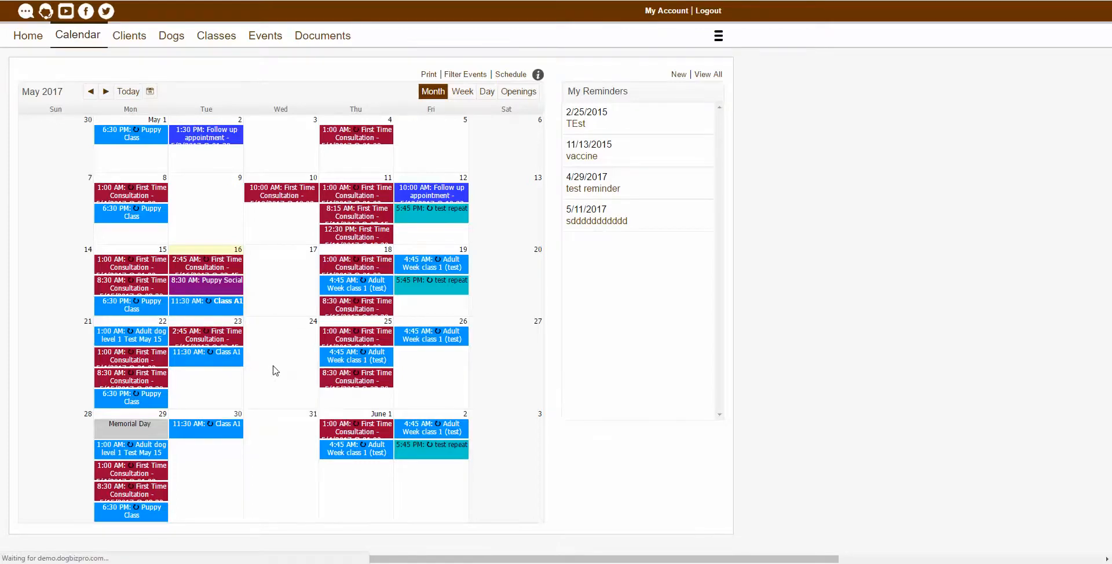